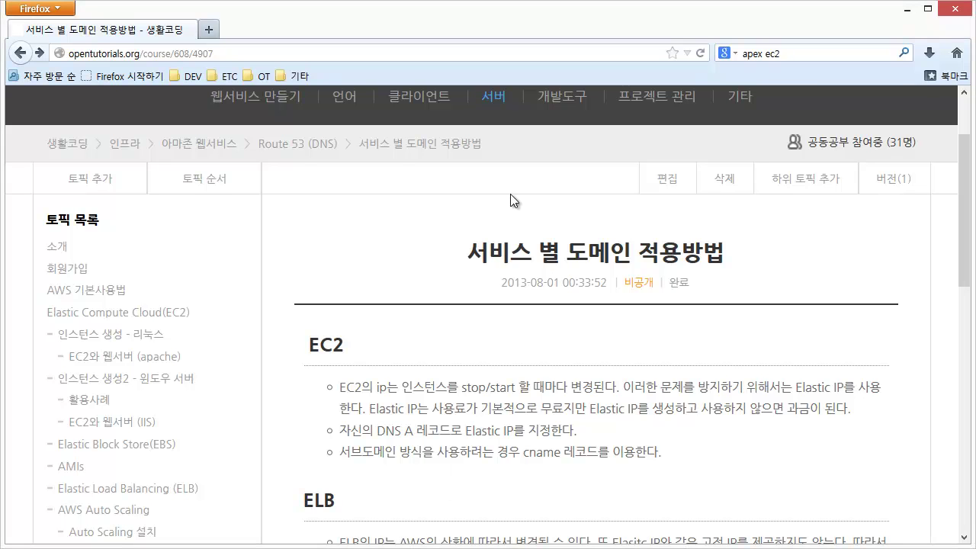
# Open the Elastic IPs page of the EC2 Management Console for the Tokyo region in a new browser tab
pyautogui.hotkey('ctrl', 't')
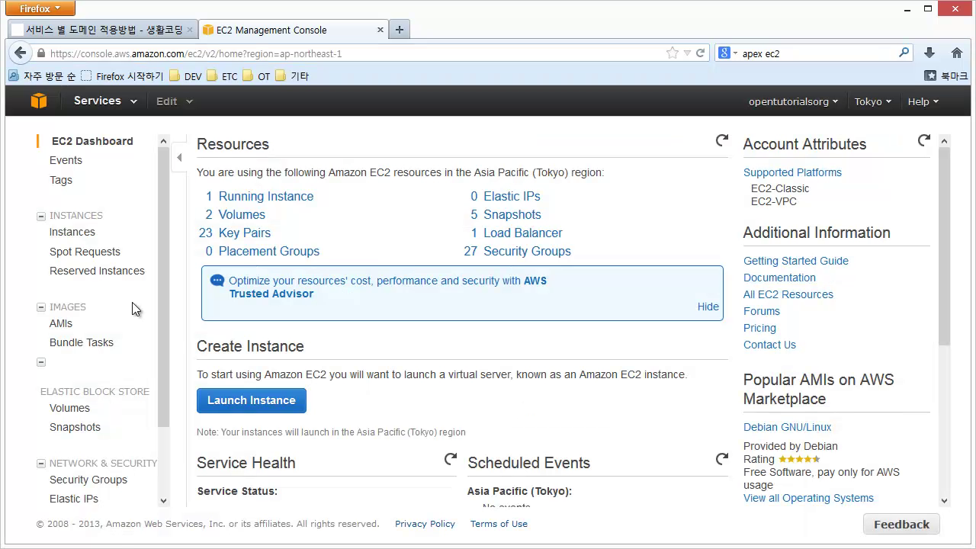
pyautogui.scroll(-3, 132, 305)
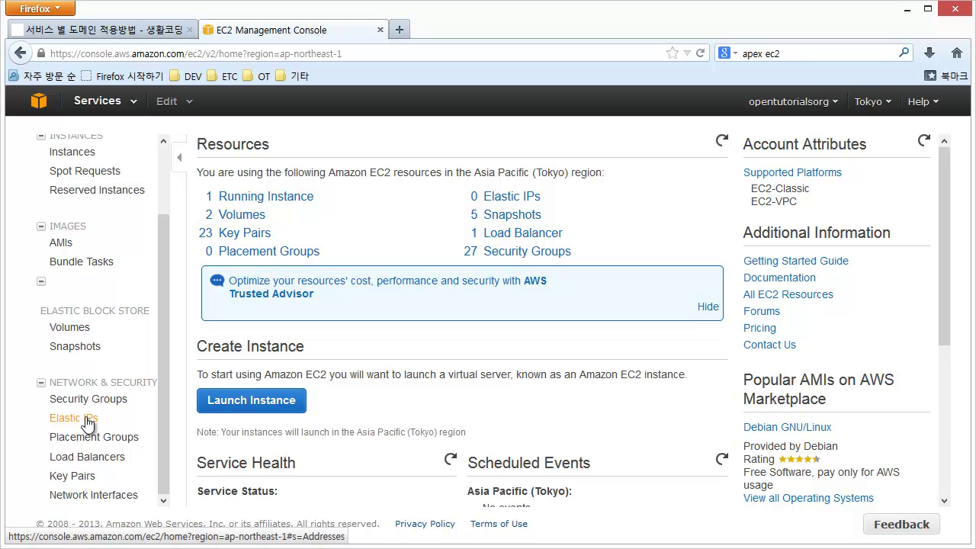
pyautogui.click(86, 419)
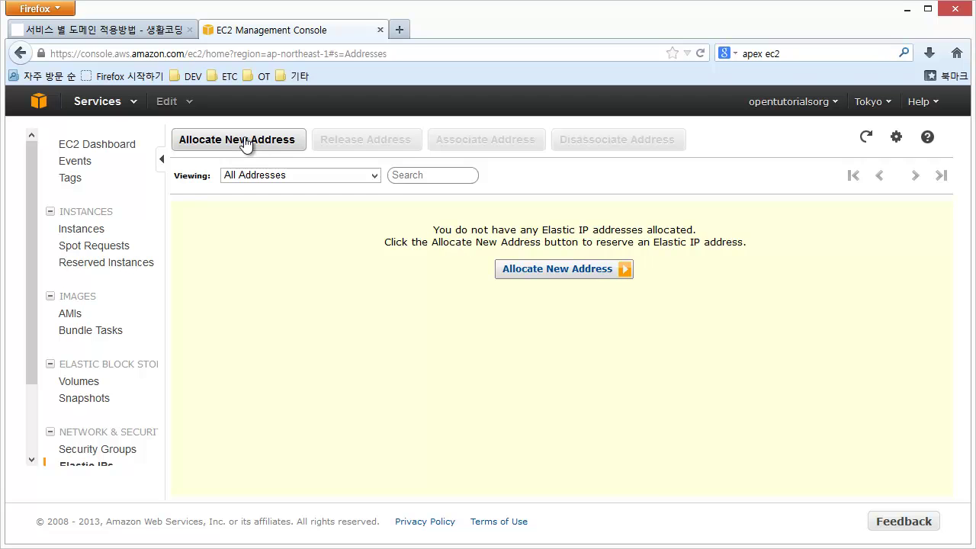
# Allocate a new Elastic IP address for use in EC2
pyautogui.click(244, 145)
pyautogui.click(465, 303)
pyautogui.click(465, 303)
pyautogui.click(477, 302)
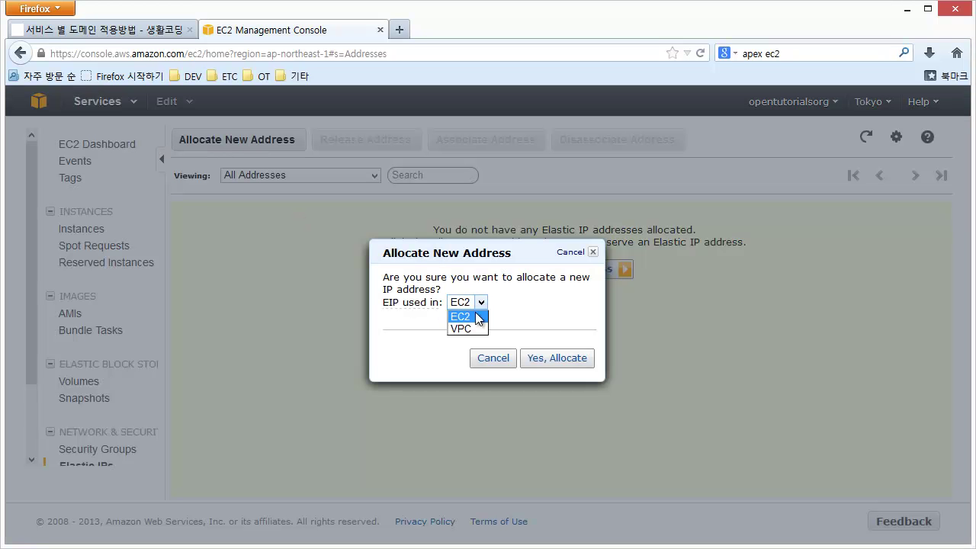
pyautogui.click(466, 317)
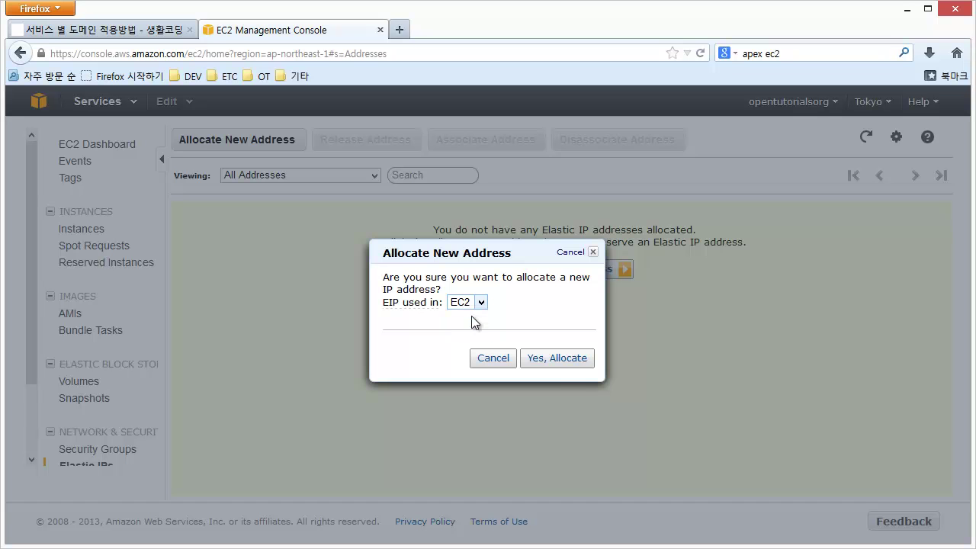
pyautogui.click(549, 367)
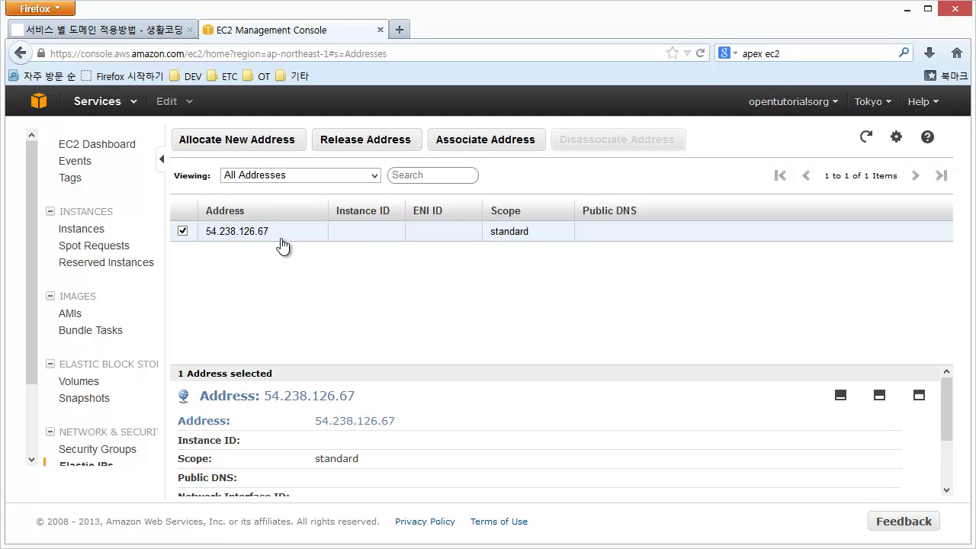
# View the details of the running instance i-06f71d02, then return to the Elastic IPs list
pyautogui.click(92, 230)
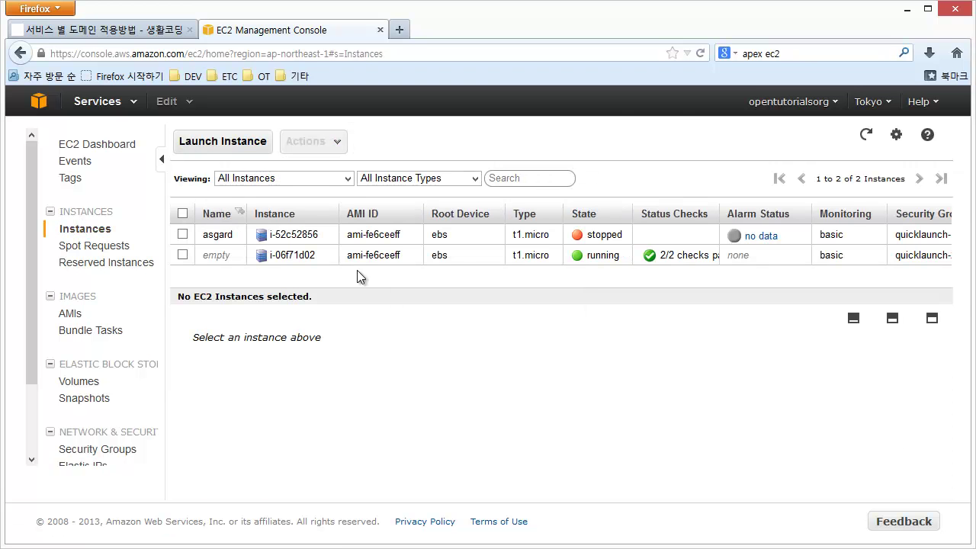
pyautogui.click(643, 263)
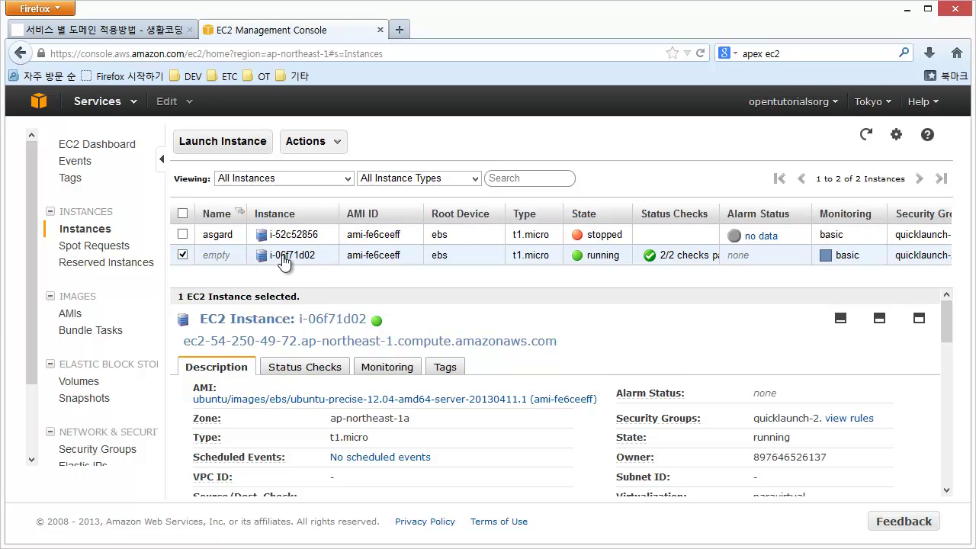
pyautogui.scroll(-2, 103, 354)
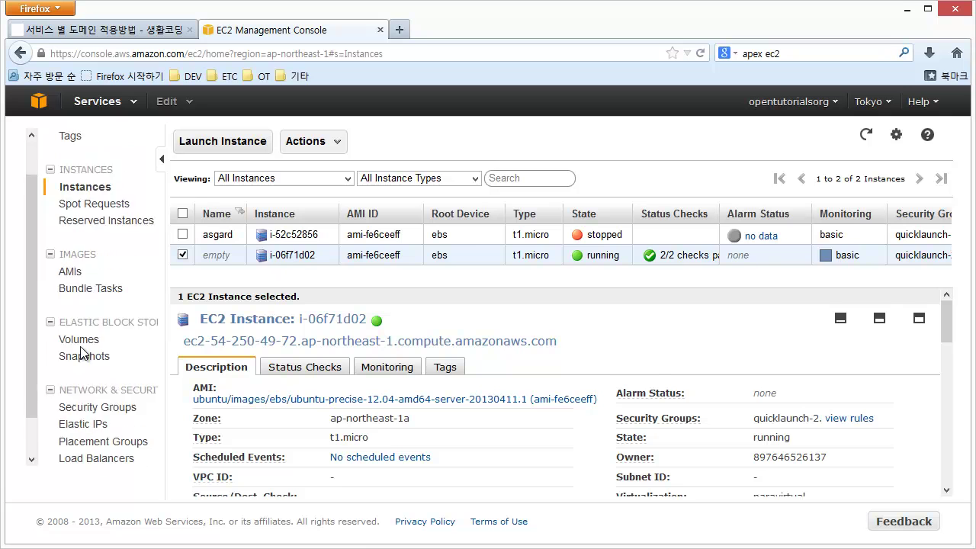
pyautogui.click(88, 385)
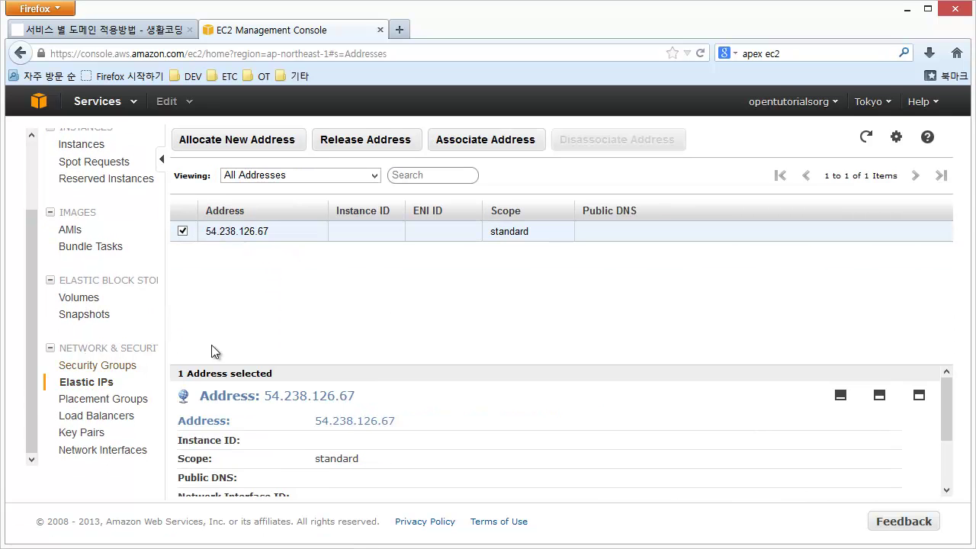
# Associate the Elastic IP address 54.238.126.67 with instance i-06f71d02
pyautogui.rightClick(398, 232)
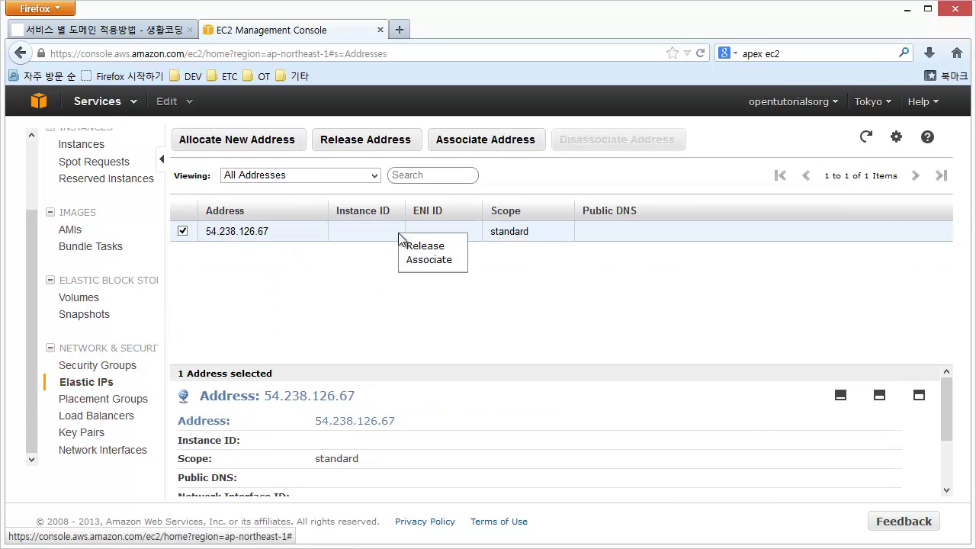
pyautogui.click(440, 263)
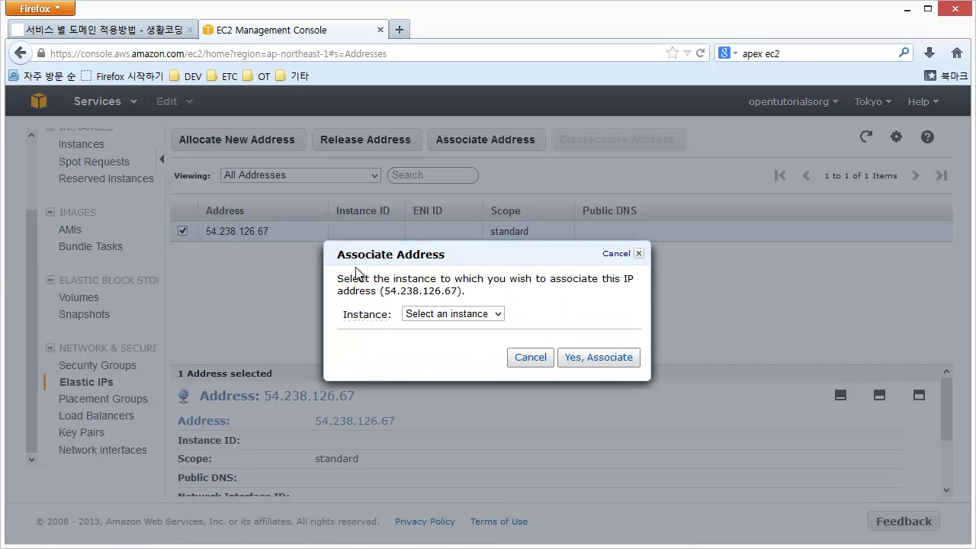
pyautogui.click(450, 314)
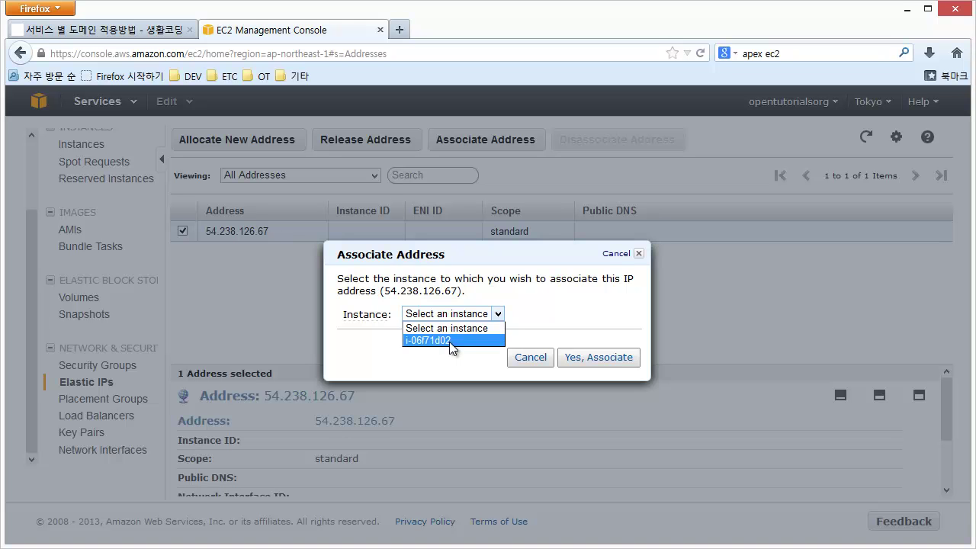
pyautogui.click(449, 342)
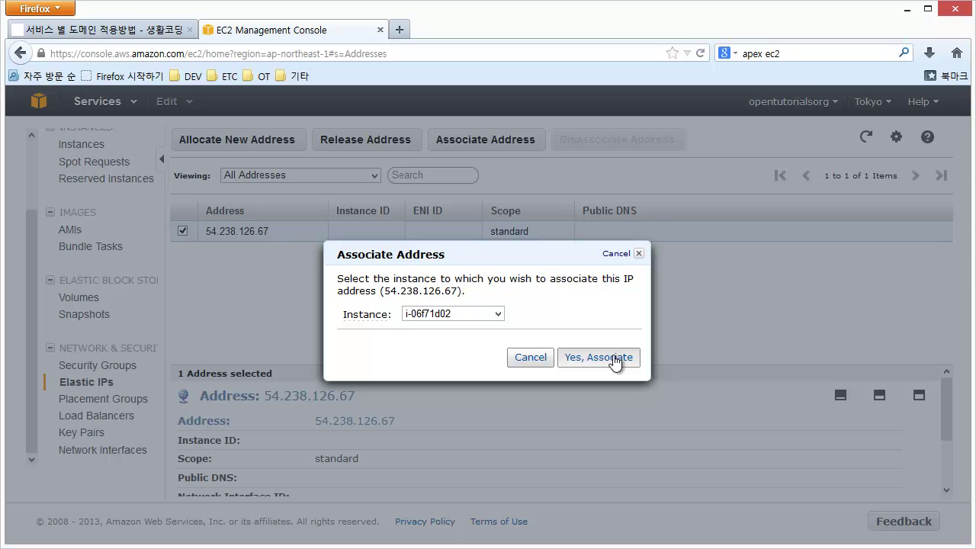
pyautogui.click(614, 361)
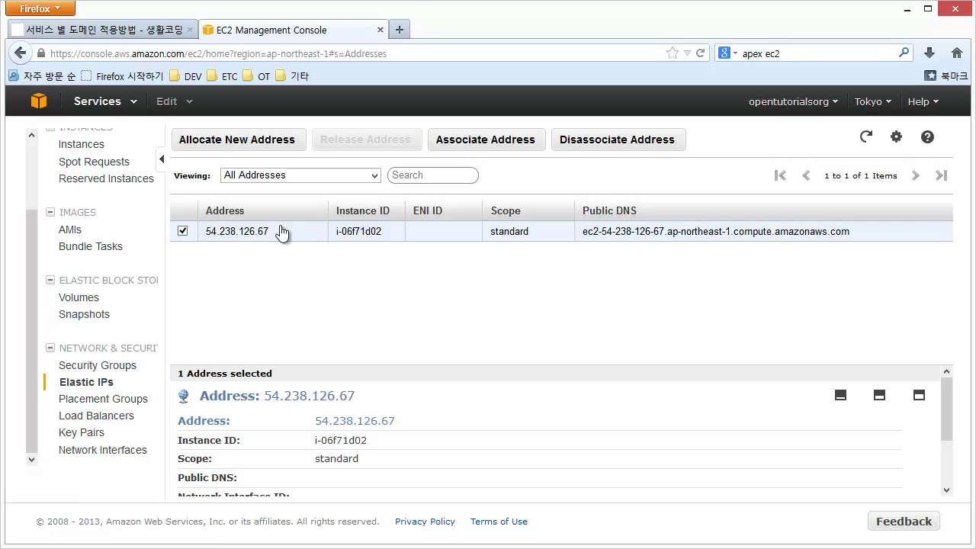
# Copy the Elastic IP address 54.238.126.67 and load it as a web page in a new browser tab
pyautogui.moveTo(280, 231); pyautogui.dragTo(206, 233)
pyautogui.click(237, 260)
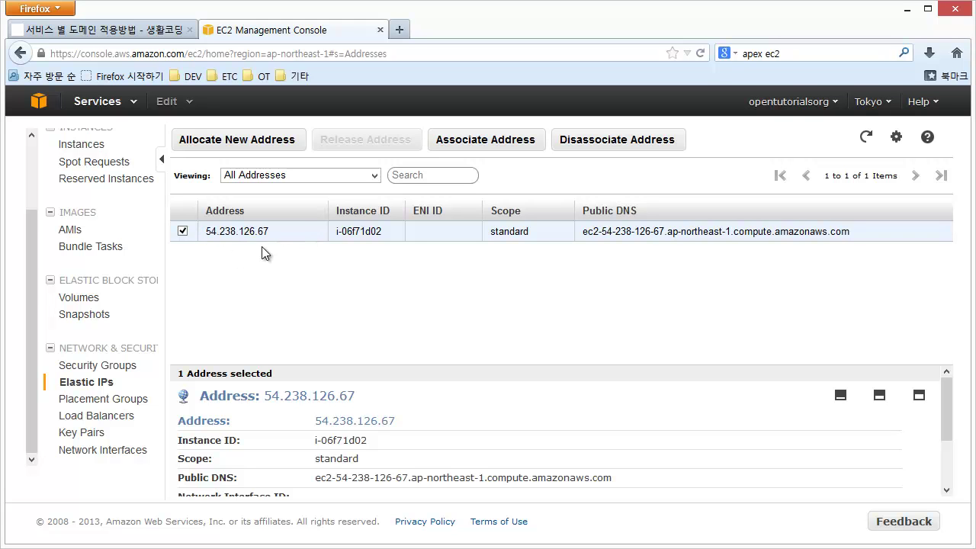
pyautogui.moveTo(316, 421); pyautogui.dragTo(398, 424)
pyautogui.hotkey('ctrl', 'c')
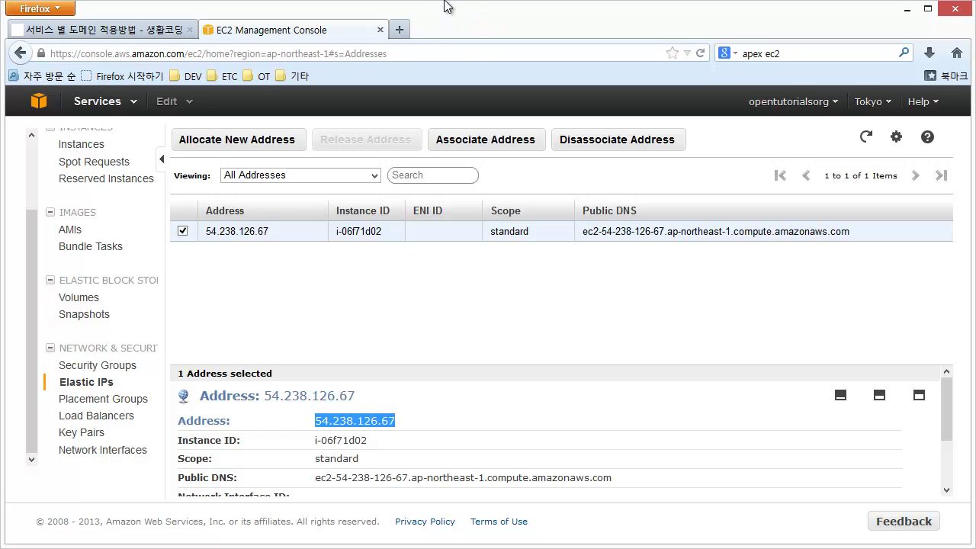
pyautogui.click(401, 29)
pyautogui.hotkey('ctrl', 'v')
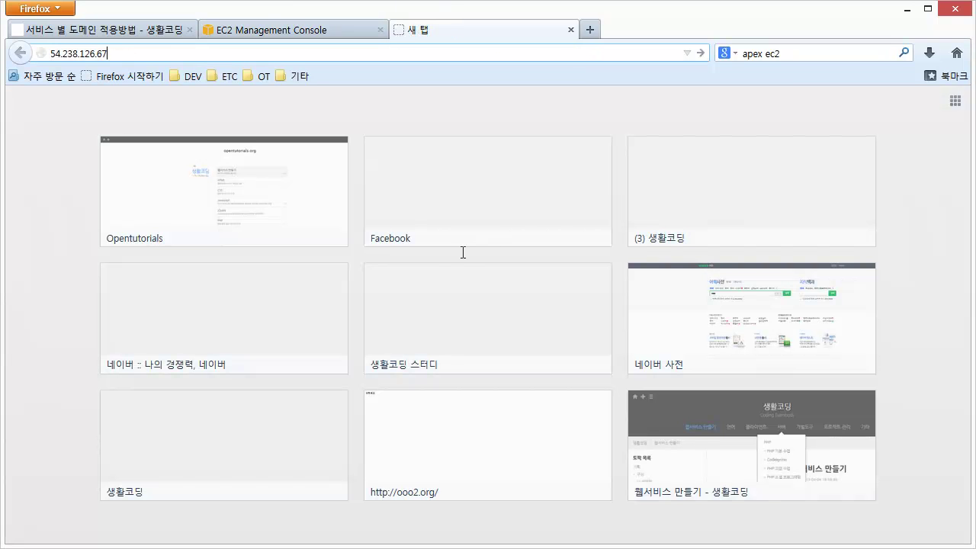
pyautogui.press('Return')
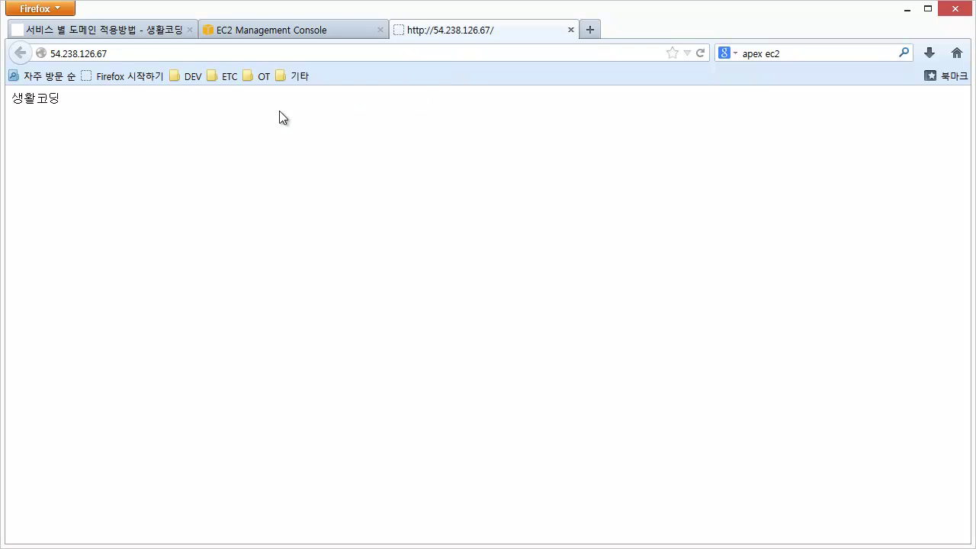
pyautogui.click(114, 57)
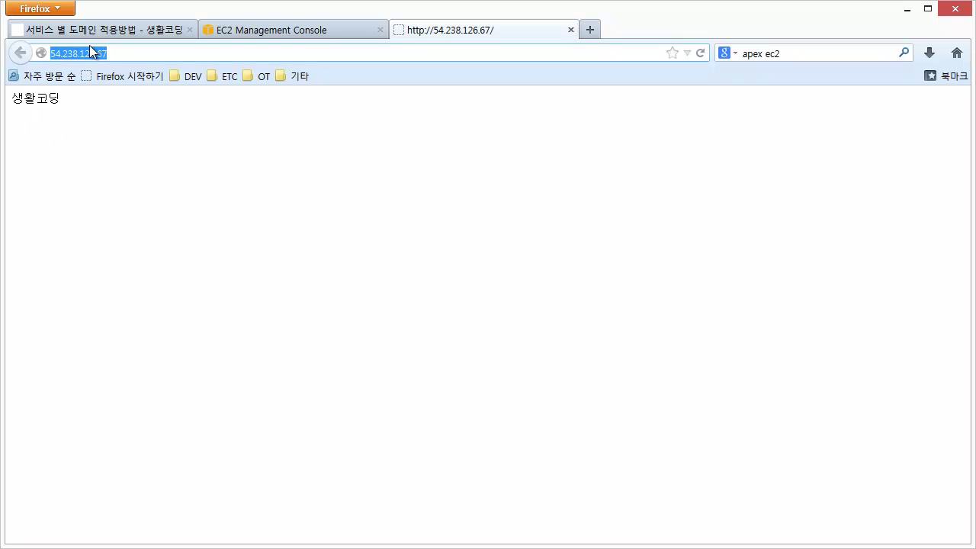
pyautogui.click(150, 127)
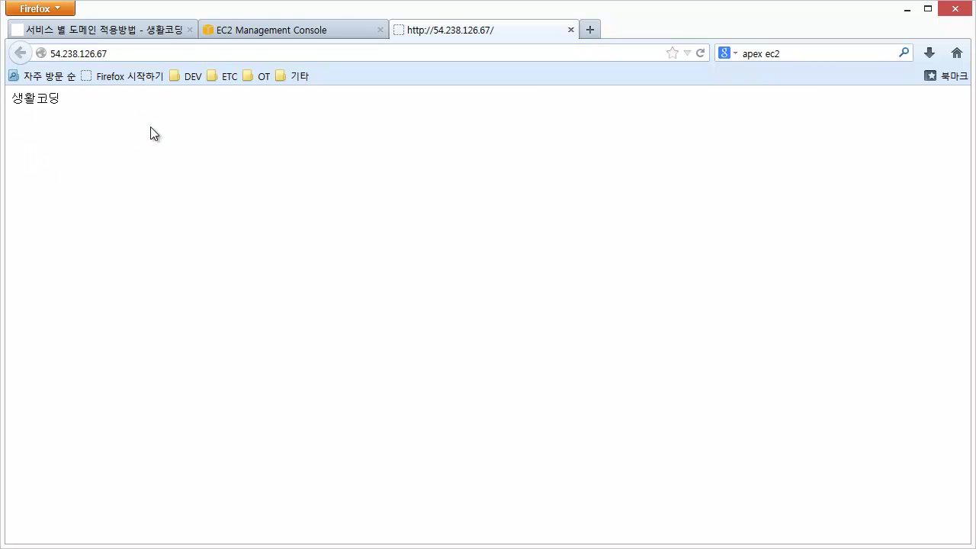
# Compare the Elastic IP's associated instance with the web page served at that address and the details in the instance list
pyautogui.click(244, 31)
pyautogui.moveTo(394, 238); pyautogui.dragTo(329, 238)
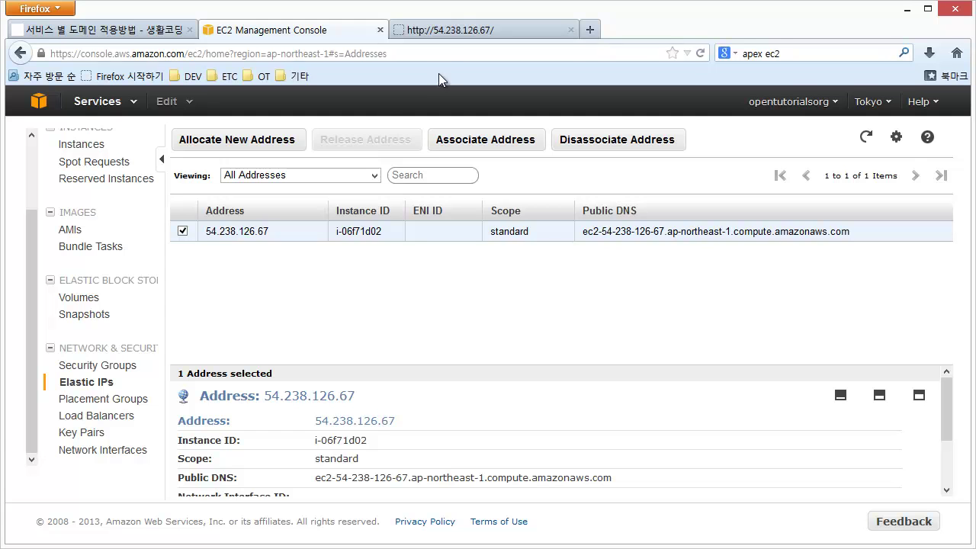
pyautogui.click(469, 38)
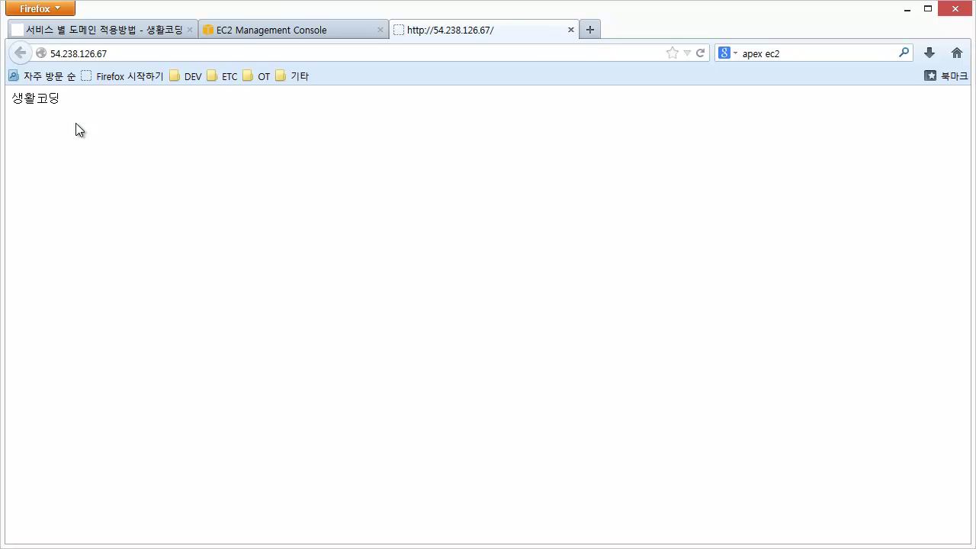
pyautogui.click(283, 32)
pyautogui.scroll(3, 118, 171)
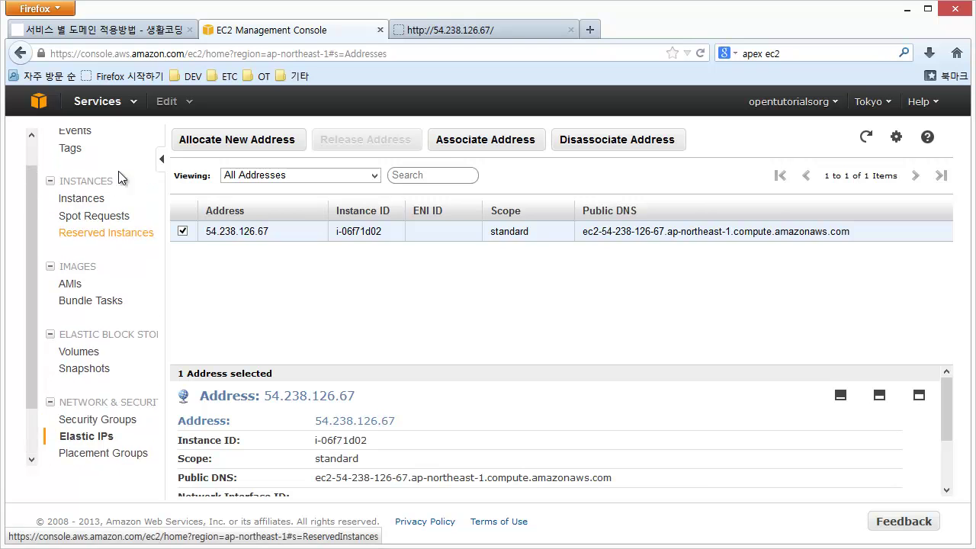
pyautogui.click(93, 218)
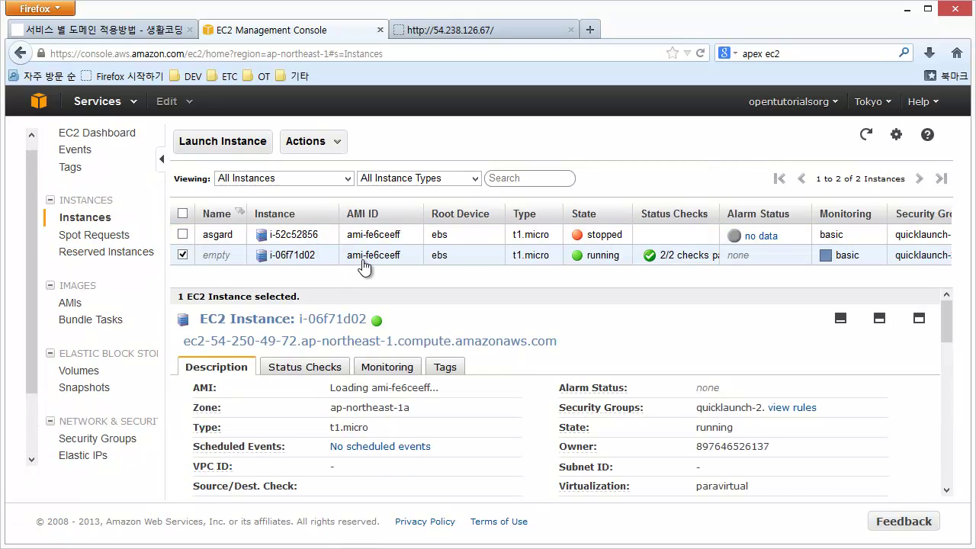
pyautogui.click(90, 456)
pyautogui.scroll(-1, 91, 461)
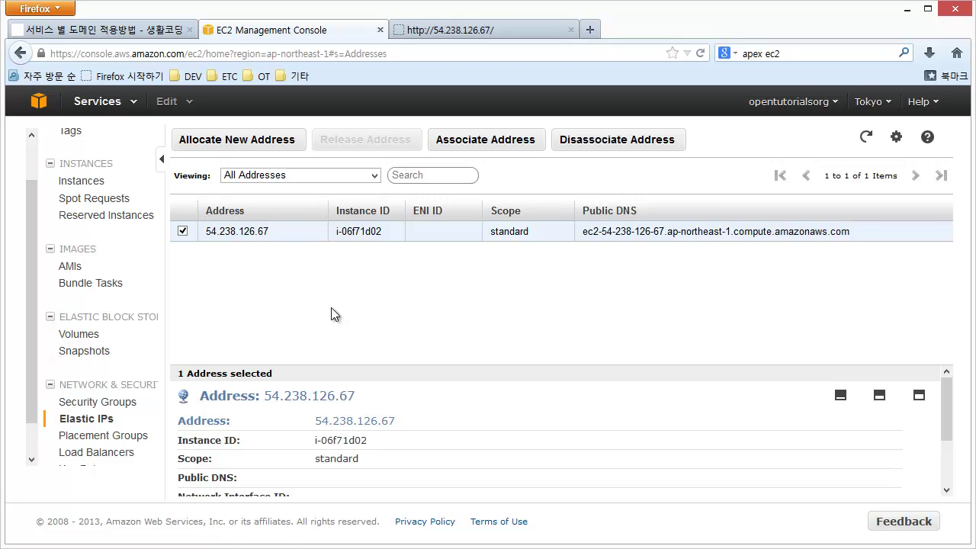
# Switch to the Route 53 service and open the record sets of the ooo2.org hosted zone
pyautogui.click(121, 101)
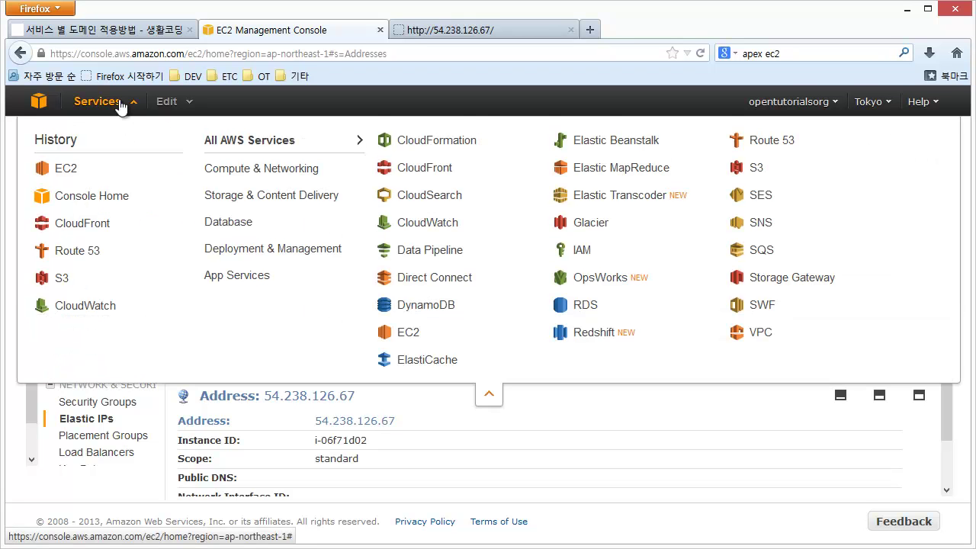
pyautogui.click(64, 252)
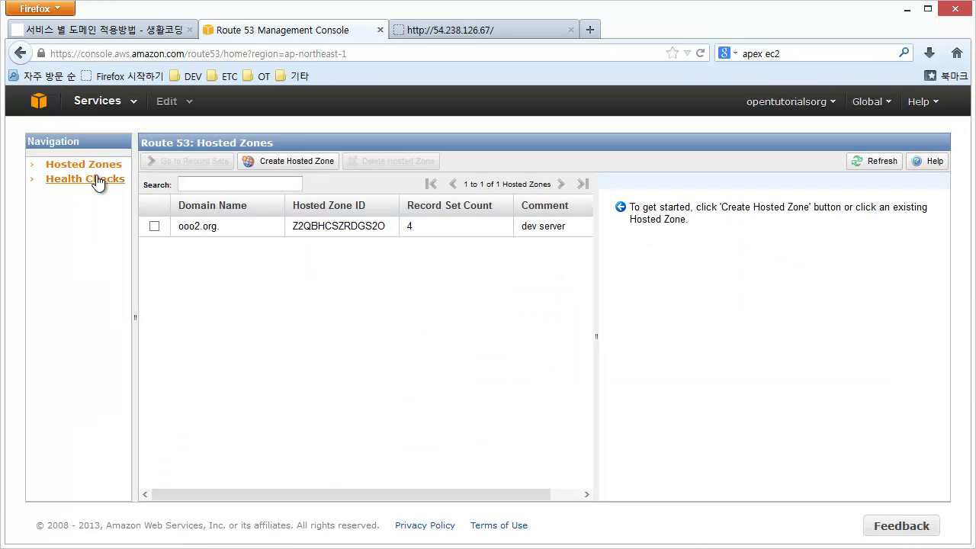
pyautogui.doubleClick(255, 226)
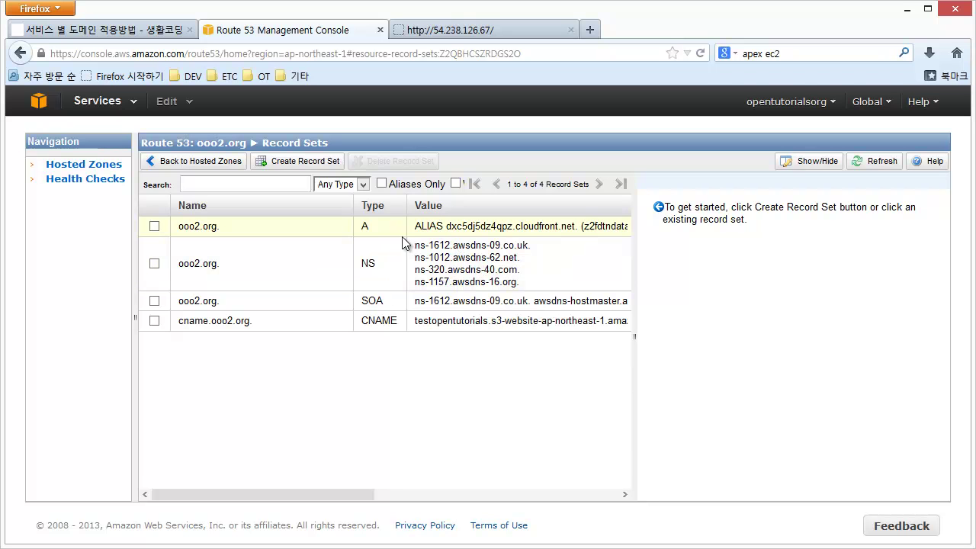
# Delete the A record set of ooo2.org that is an alias to the CloudFront distribution
pyautogui.click(205, 230)
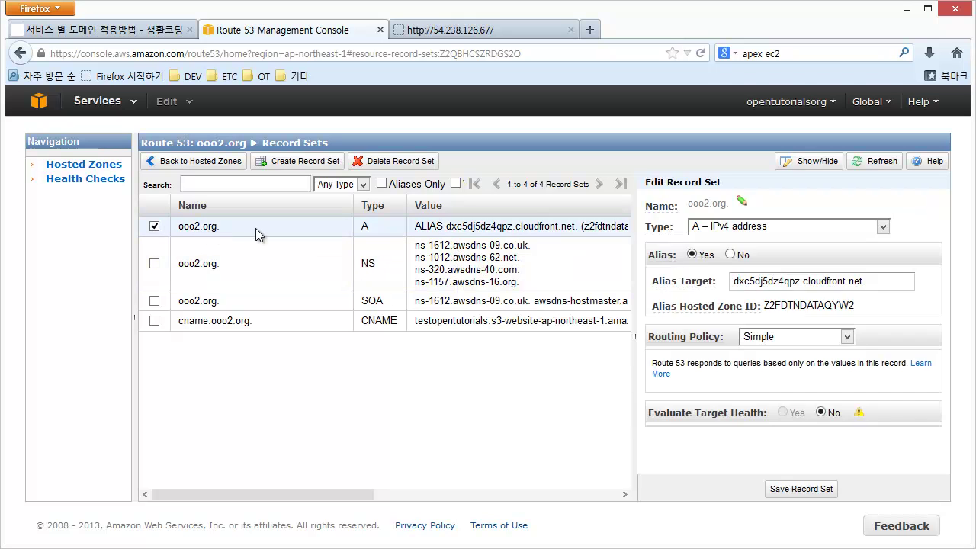
pyautogui.click(400, 163)
pyautogui.click(588, 339)
pyautogui.click(446, 29)
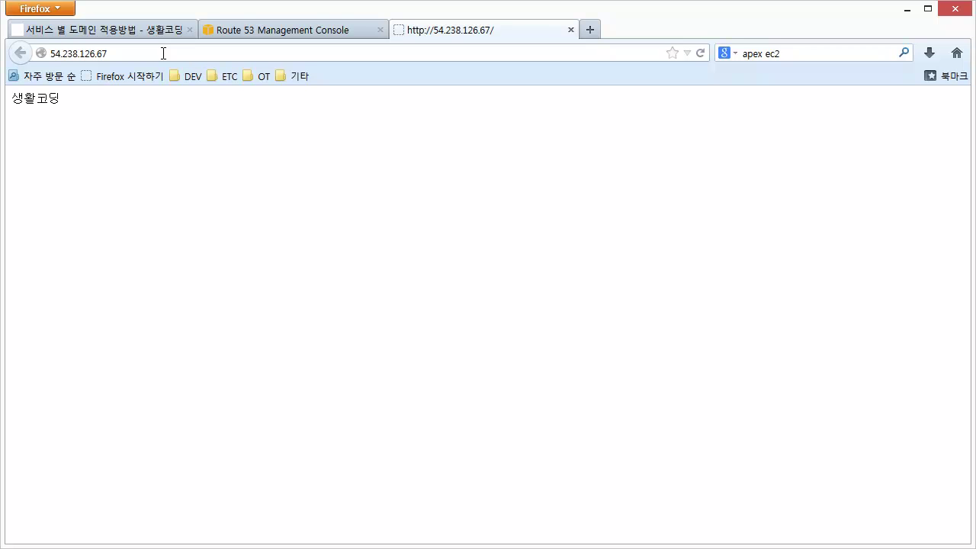
pyautogui.click(161, 54)
pyautogui.click(257, 32)
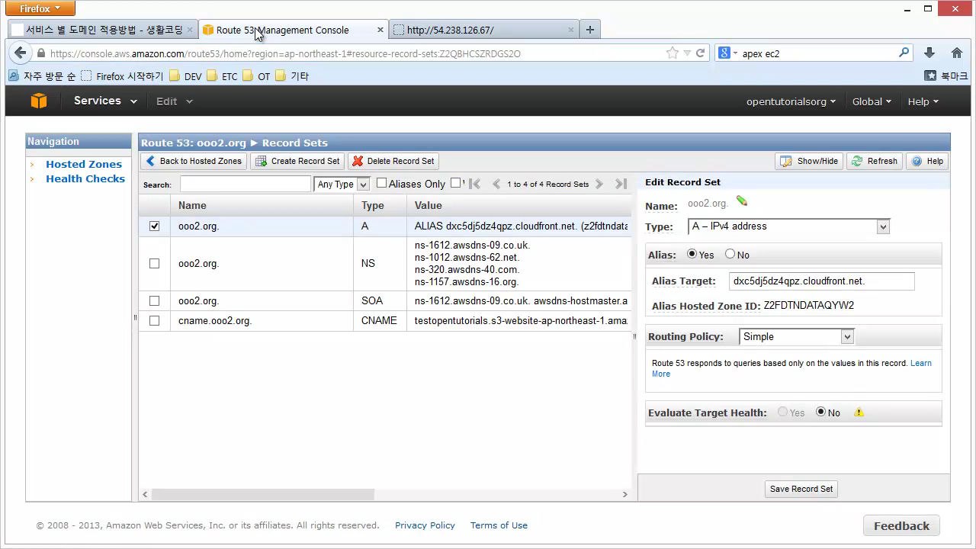
pyautogui.click(404, 161)
pyautogui.click(520, 335)
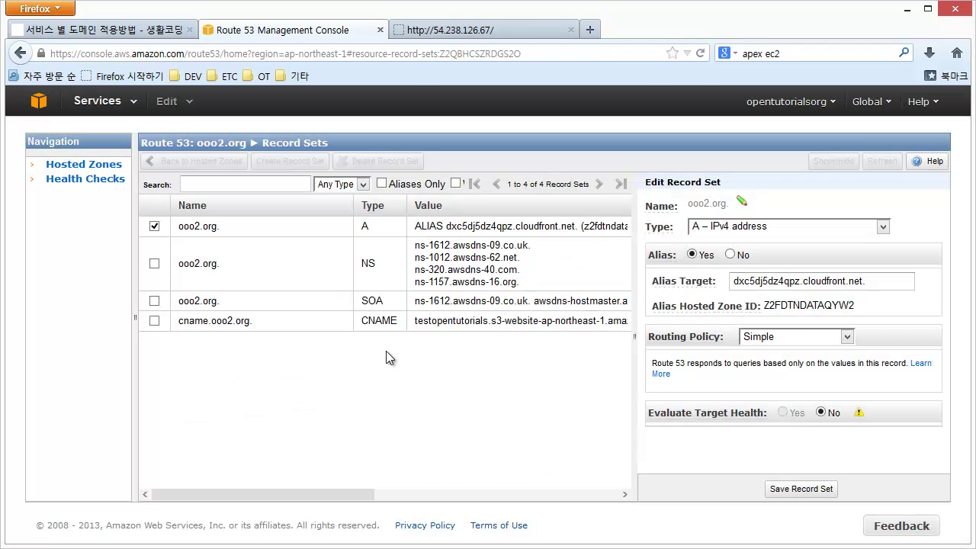
# Begin a new record set for ooo2.org with an empty name prefix and the type A – IPv4 address
pyautogui.click(295, 162)
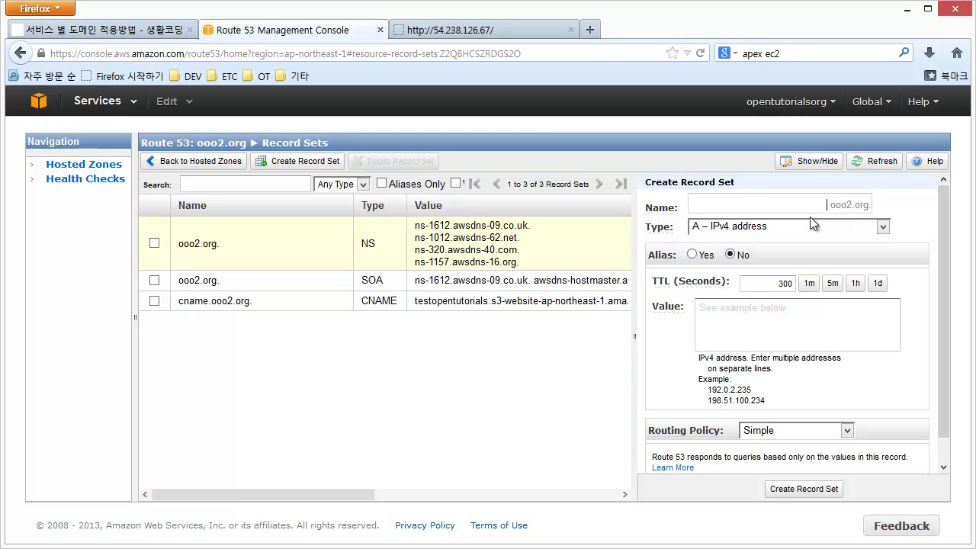
pyautogui.write('e')
pyautogui.press('BackSpace')
pyautogui.press('BackSpace')
pyautogui.press('BackSpace')
pyautogui.click(738, 227)
pyautogui.click(737, 227)
pyautogui.click(737, 229)
pyautogui.click(737, 229)
# Check which alias targets are offered for the new ooo2.org record set, and leave Alias set to No
pyautogui.click(710, 255)
pyautogui.click(764, 282)
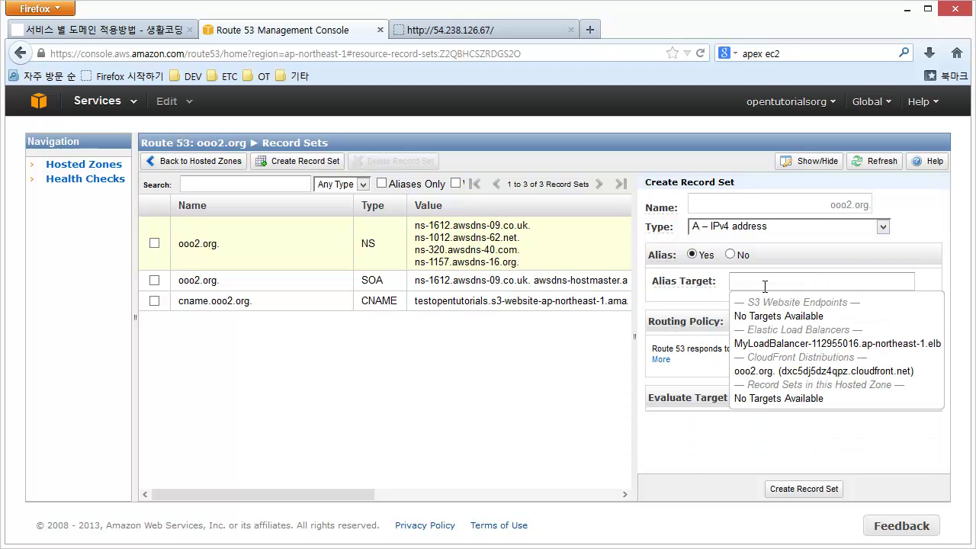
pyautogui.click(740, 258)
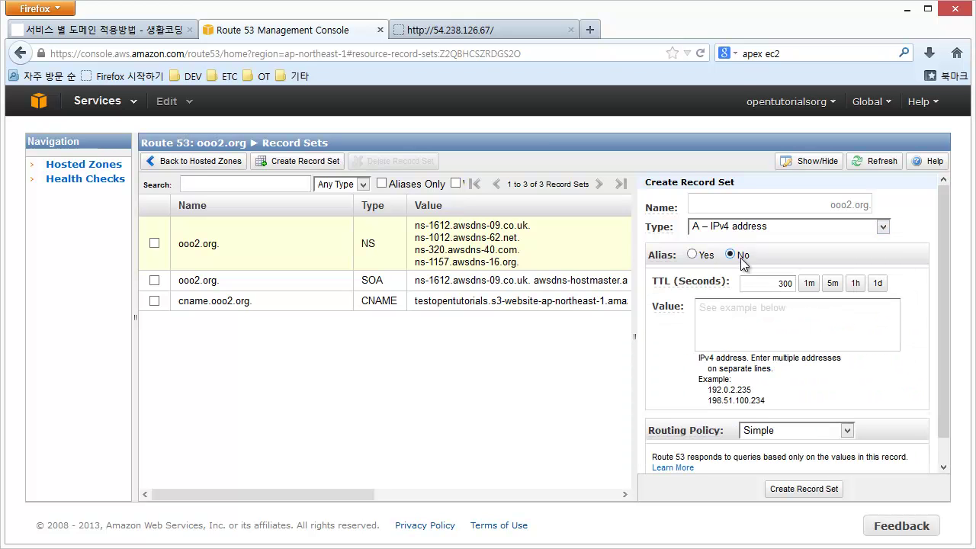
# Create the non-alias A record set for ooo2.org with the value 54.238.126.67 and select it in the record list
pyautogui.moveTo(650, 255)
pyautogui.click(737, 330)
pyautogui.hotkey('ctrl', 'v')
pyautogui.scroll(-1, 766, 339)
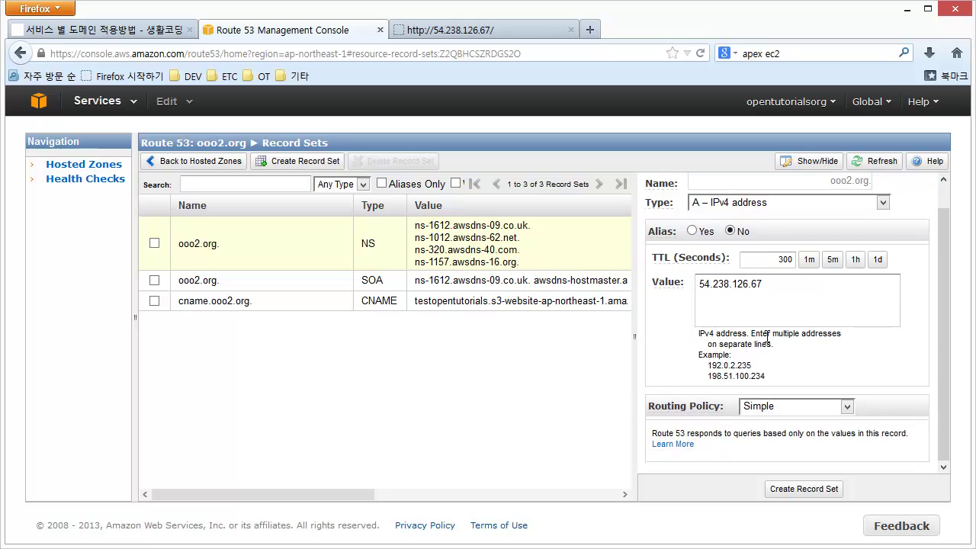
pyautogui.click(808, 494)
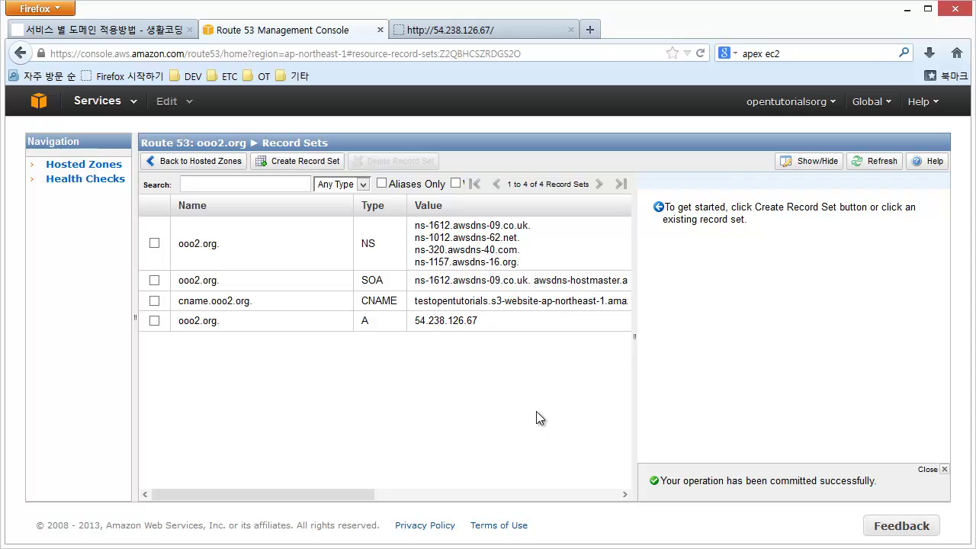
pyautogui.click(480, 323)
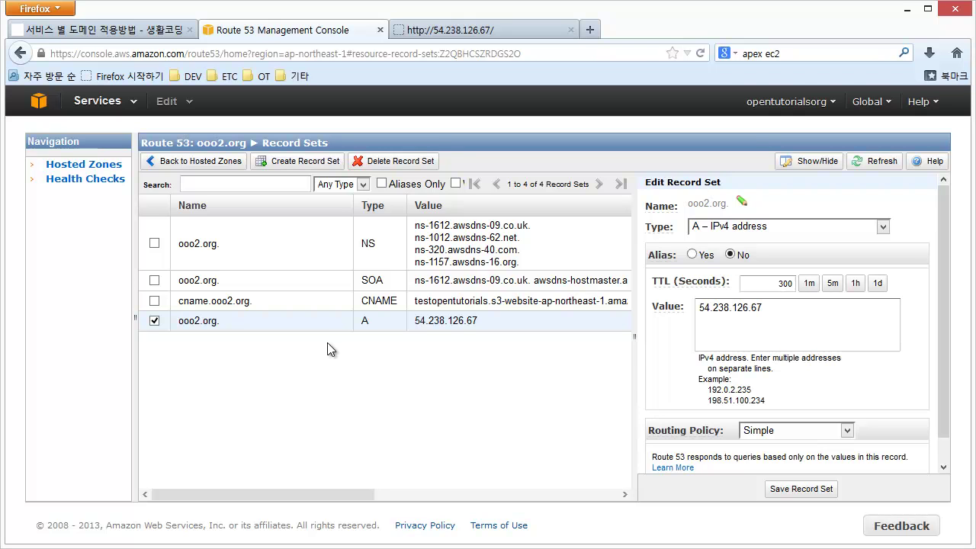
pyautogui.moveTo(222, 321); pyautogui.dragTo(199, 321)
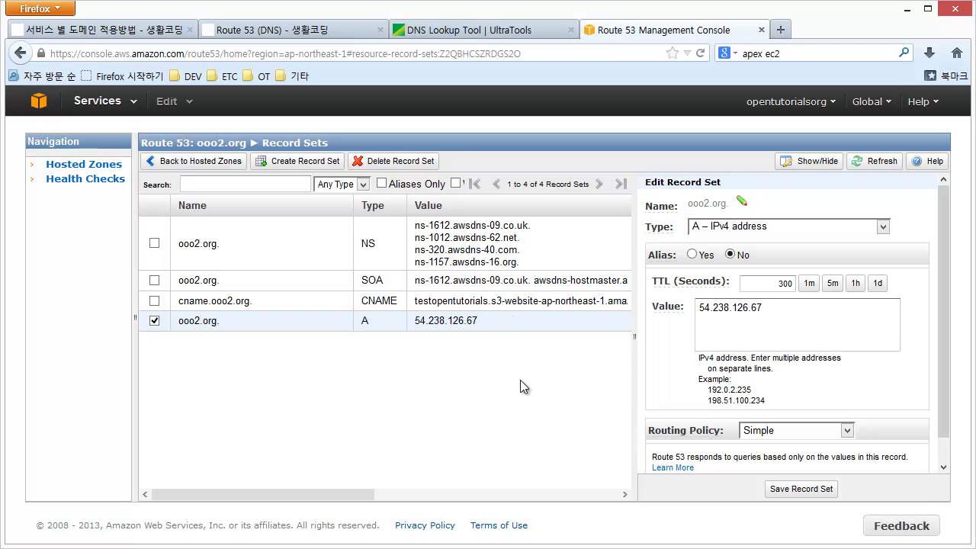
pyautogui.hotkey('ctrl', 't')
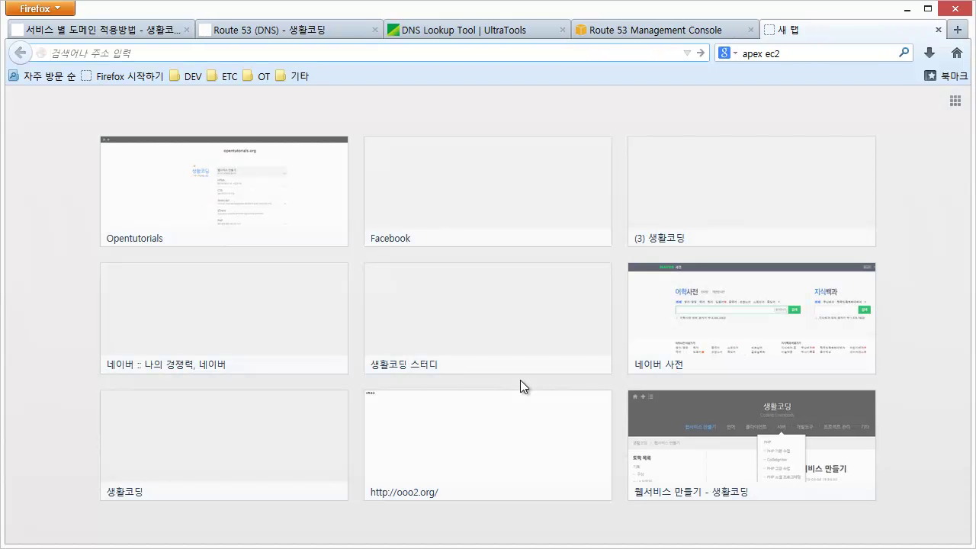
pyautogui.write('ooo2.org/')
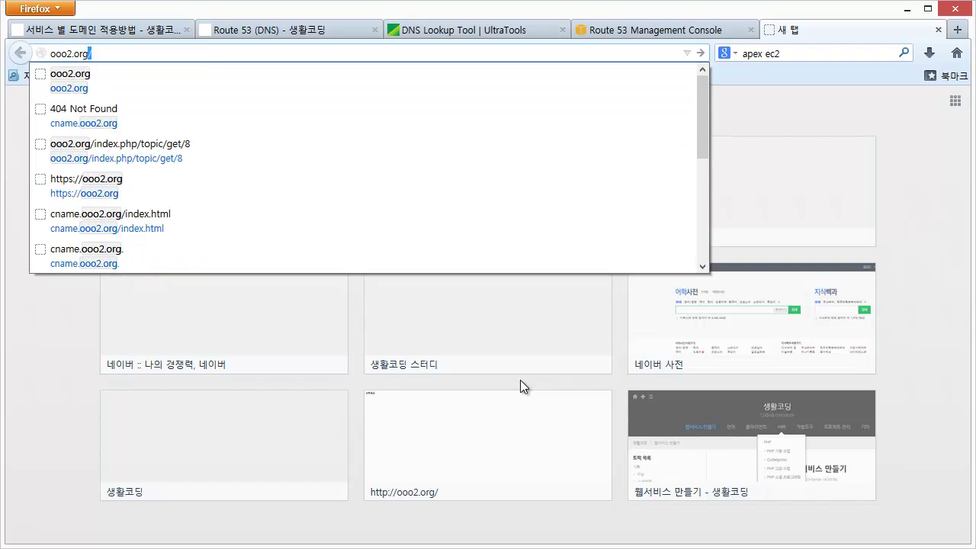
pyautogui.press('Home')
pyautogui.write('http://')
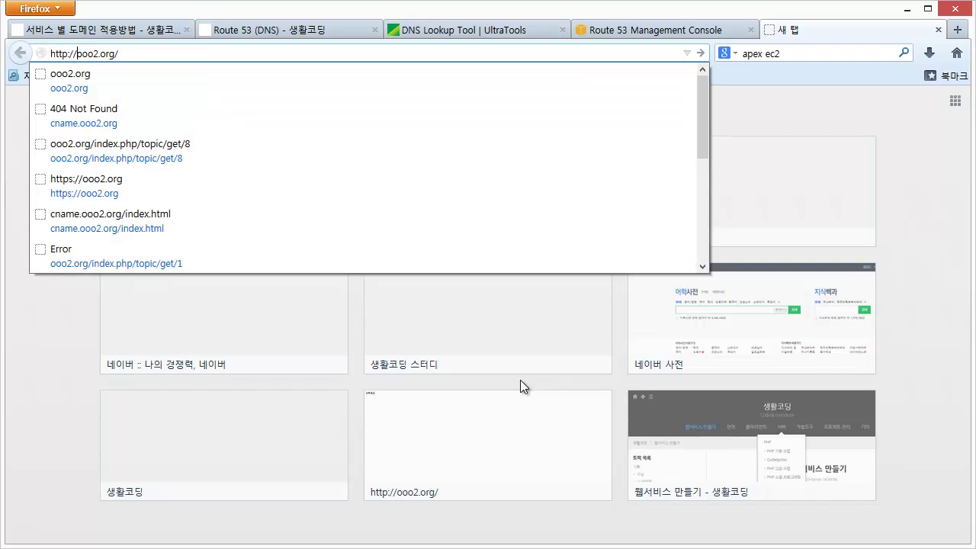
pyautogui.press('Return')
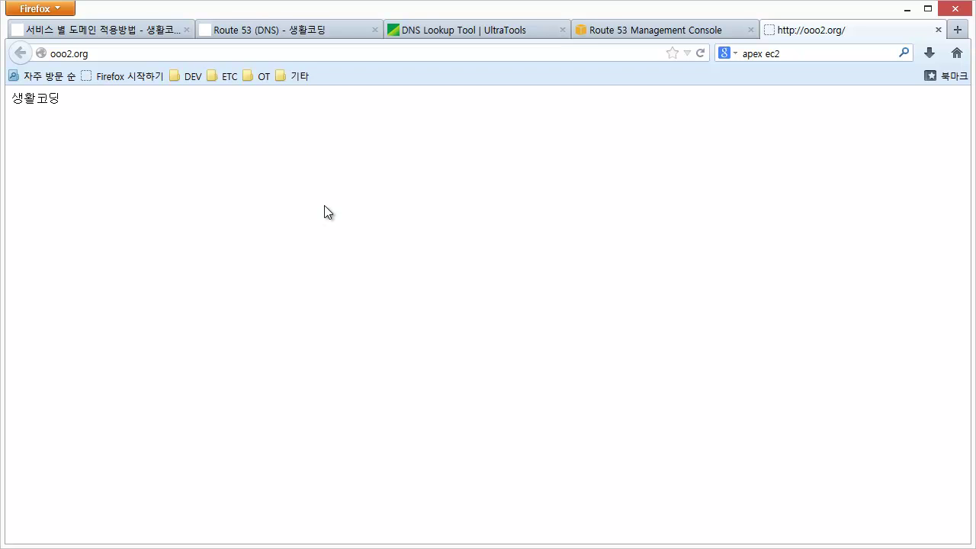
# Look through the Route 53 (DNS) course page on opentutorials.org, including its A record lecture
pyautogui.hotkey('ctrl', 'shift', 'Tab')
pyautogui.hotkey('ctrl', 'shift', 'Tab')
pyautogui.hotkey('ctrl', 'shift', 'Tab')
pyautogui.scroll(10, 320, 227)
pyautogui.scroll(-3, 336, 244)
pyautogui.scroll(10, 345, 257)
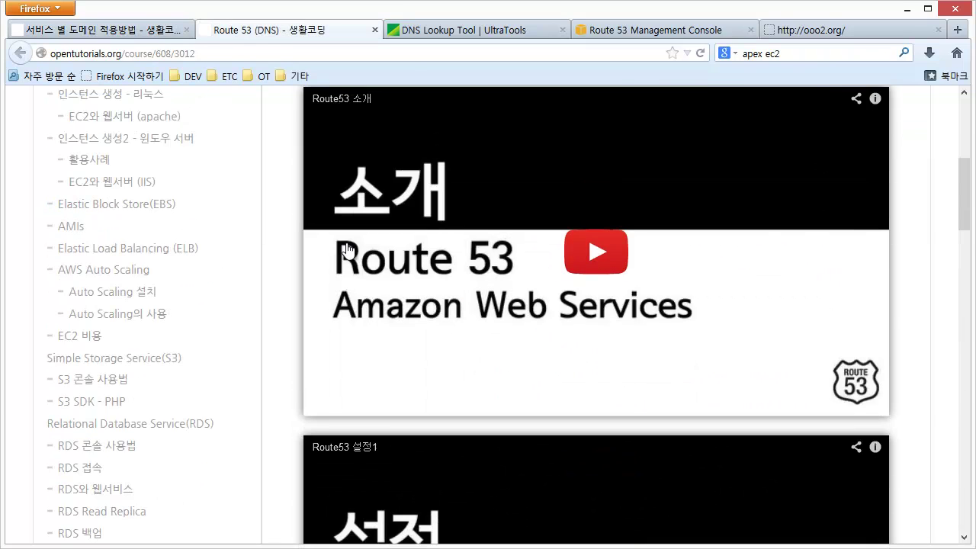
pyautogui.scroll(-9, 261, 419)
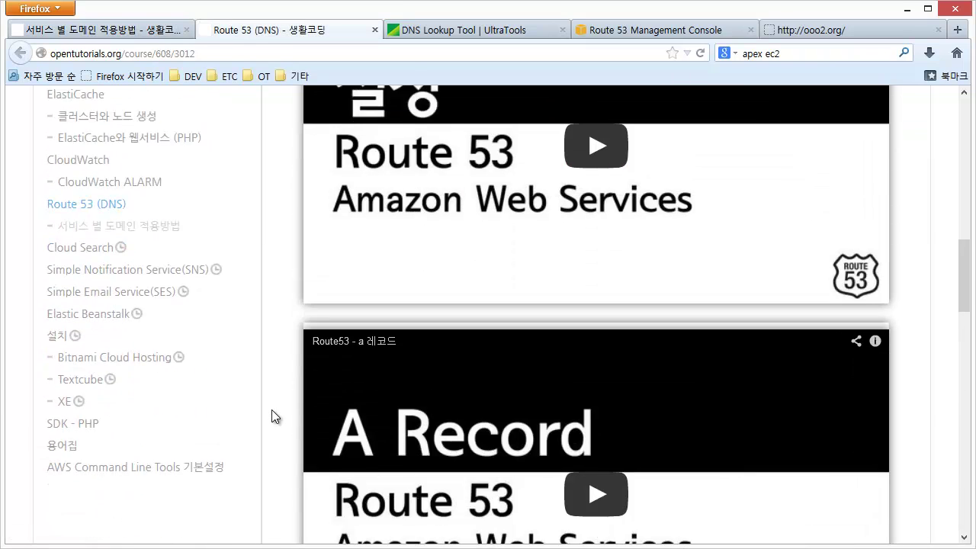
pyautogui.scroll(-8, 341, 390)
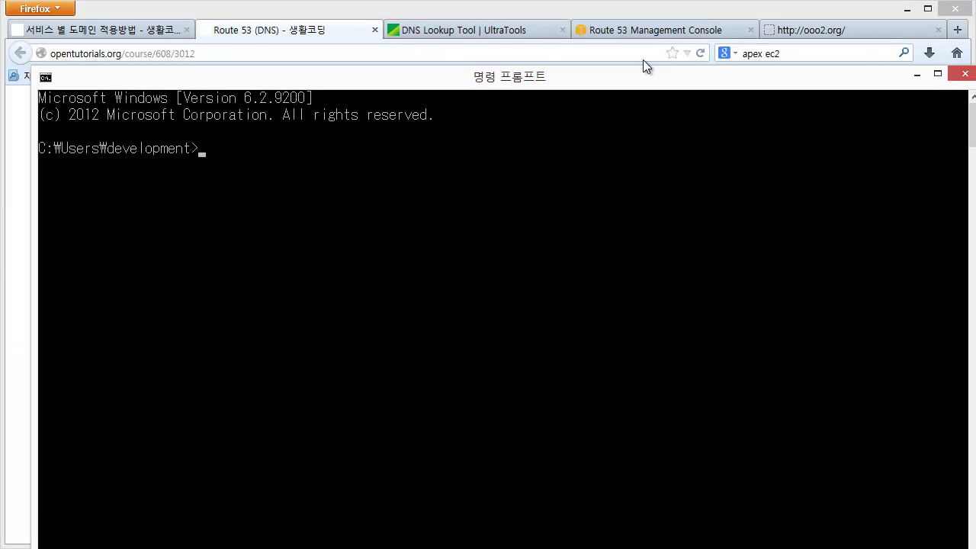
# Run nslookup ooo2.org in the Command Prompt, highlight the resolved address, and return to the ooo2.org page in Firefox
pyautogui.click(582, 237)
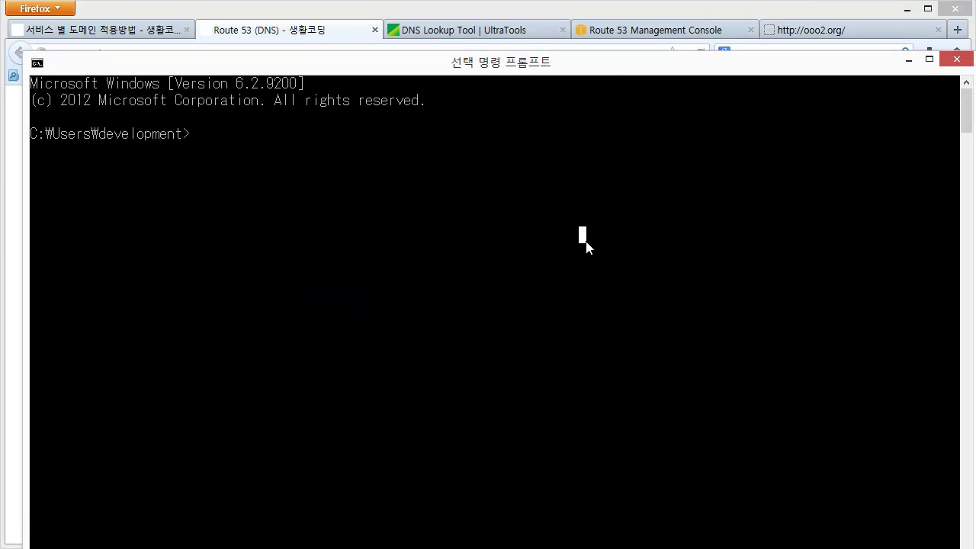
pyautogui.write('nslookup ooo2.org')
pyautogui.press('Return')
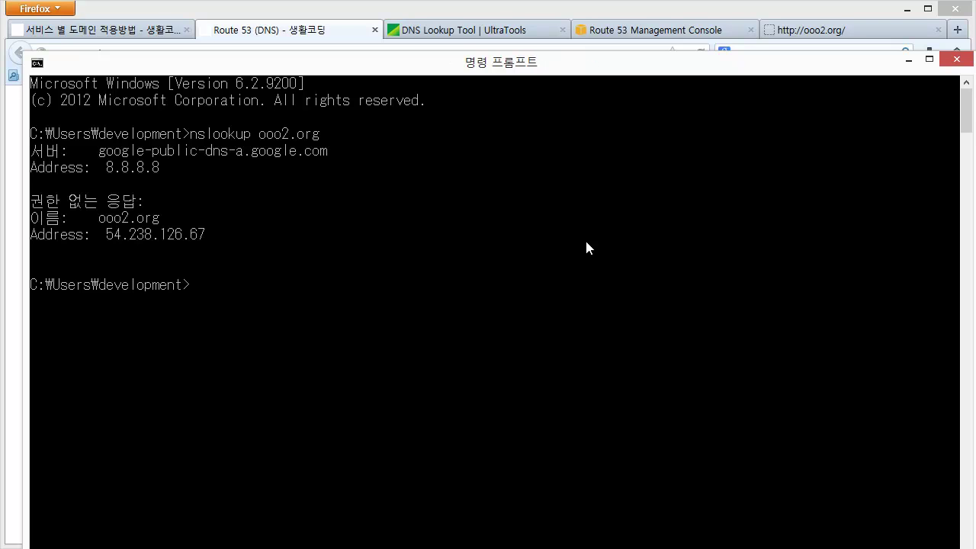
pyautogui.moveTo(211, 240); pyautogui.dragTo(94, 242)
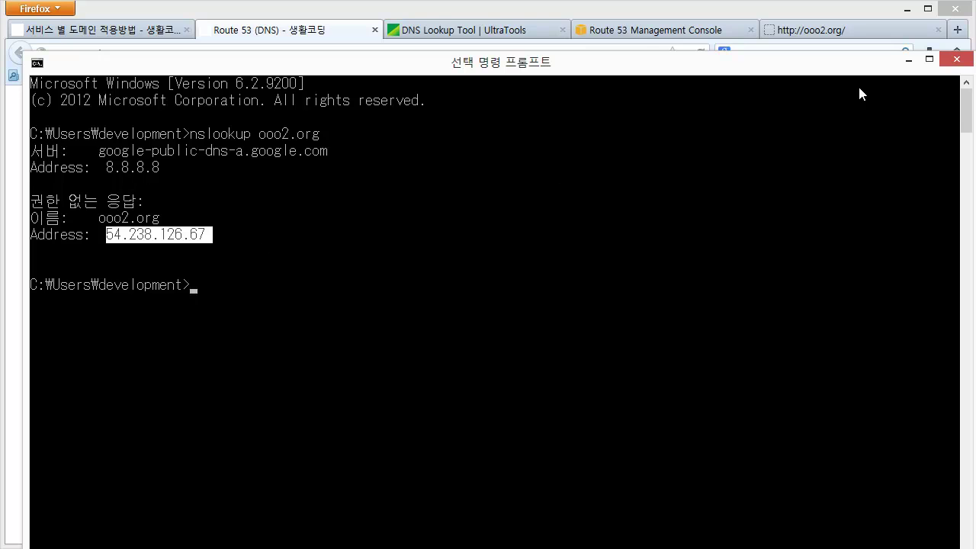
pyautogui.click(908, 58)
pyautogui.click(837, 31)
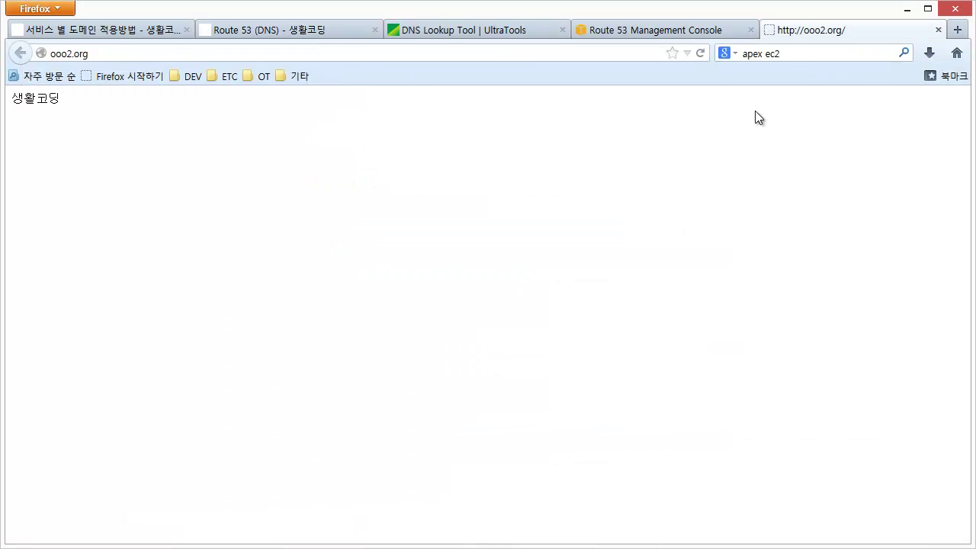